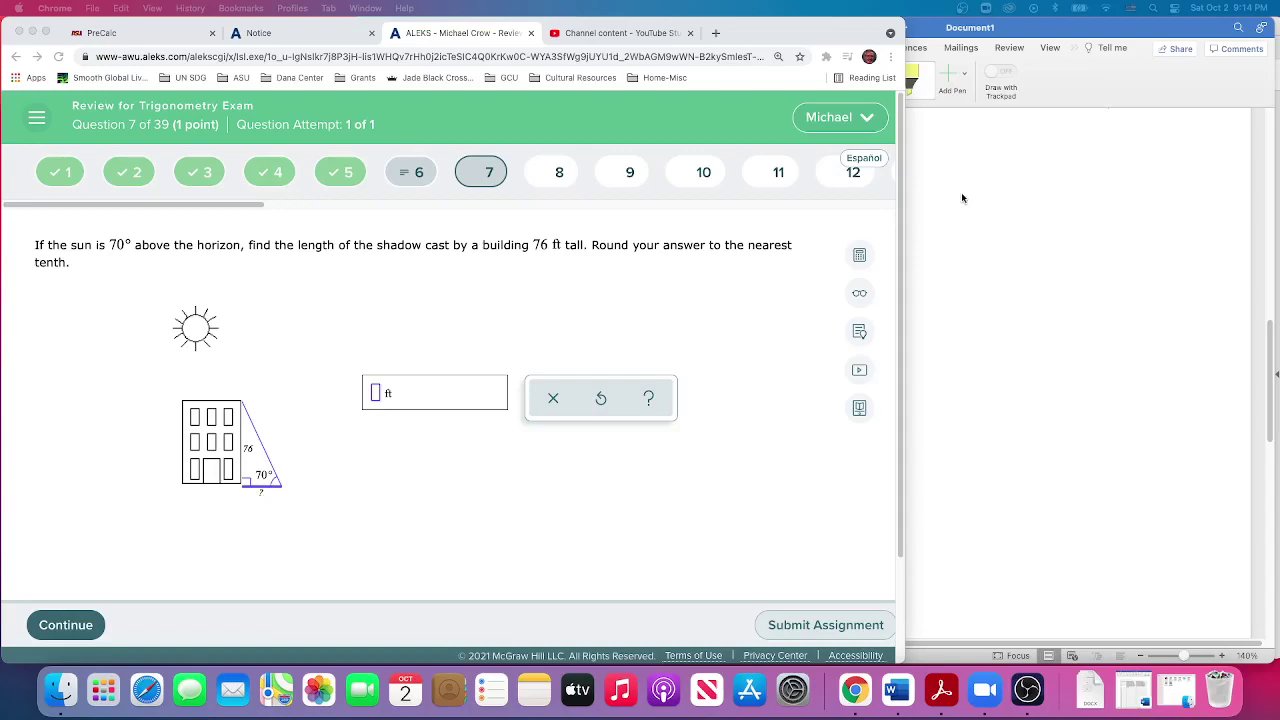
# In Word, pen-sketch a right triangle with its height labelled 76 and a right-angle mark.
pyautogui.click(968, 257)
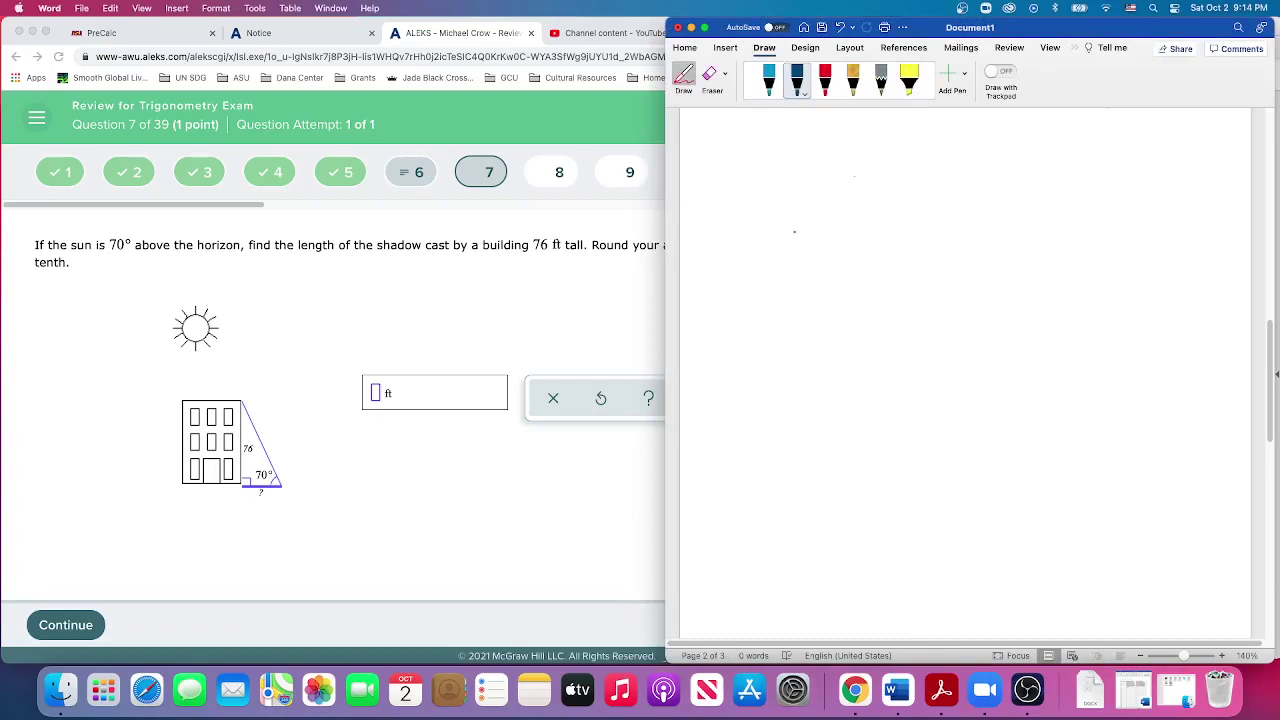
pyautogui.moveTo(794, 207)
pyautogui.mouseDown()
pyautogui.moveTo(800, 294)
pyautogui.moveTo(878, 294)
pyautogui.mouseUp()
pyautogui.moveTo(795, 208)
pyautogui.mouseDown()
pyautogui.moveTo(878, 290)
pyautogui.moveTo(866, 300)
pyautogui.moveTo(848, 291)
pyautogui.moveTo(855, 281)
pyautogui.mouseUp()
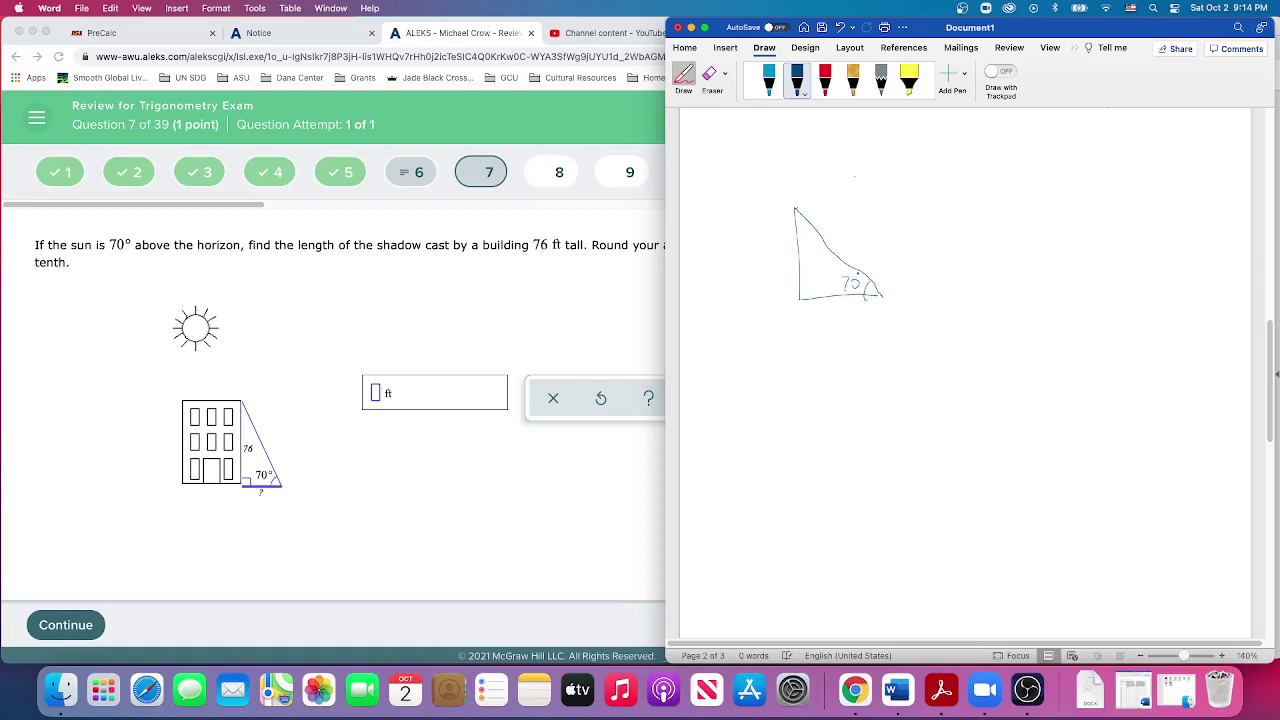
pyautogui.moveTo(768, 250); pyautogui.dragTo(786, 259)
pyautogui.moveTo(808, 289); pyautogui.dragTo(846, 321)
# Label the 76 side as opposite and the x side as adjacent, then start writing tan θ =.
pyautogui.moveTo(757, 228); pyautogui.dragTo(765, 243)
pyautogui.moveTo(764, 223); pyautogui.dragTo(771, 240)
pyautogui.moveTo(866, 313); pyautogui.dragTo(862, 316)
pyautogui.moveTo(920, 207)
pyautogui.mouseDown()
pyautogui.moveTo(923, 231)
pyautogui.moveTo(967, 217)
pyautogui.mouseUp()
pyautogui.moveTo(978, 213); pyautogui.dragTo(983, 213)
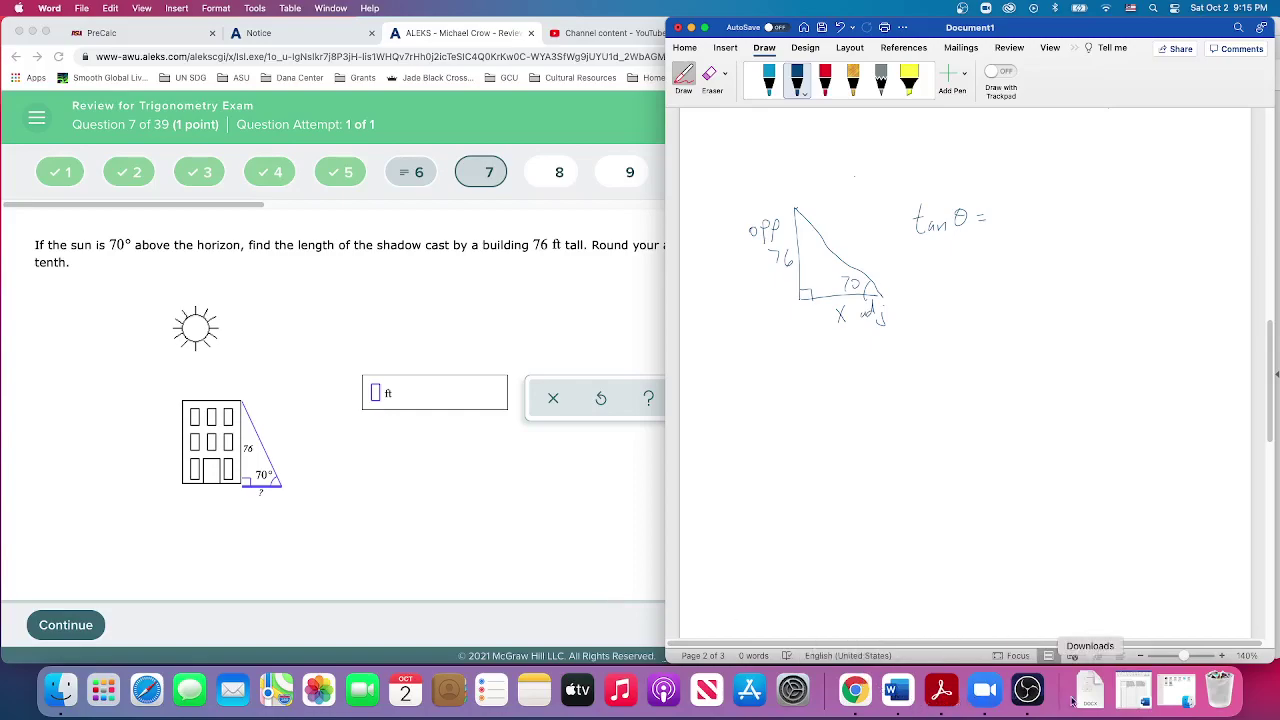
# Look up the Trig Exam Formulas PDF in Acrobat, then go back to the Word sketch.
pyautogui.click(942, 692)
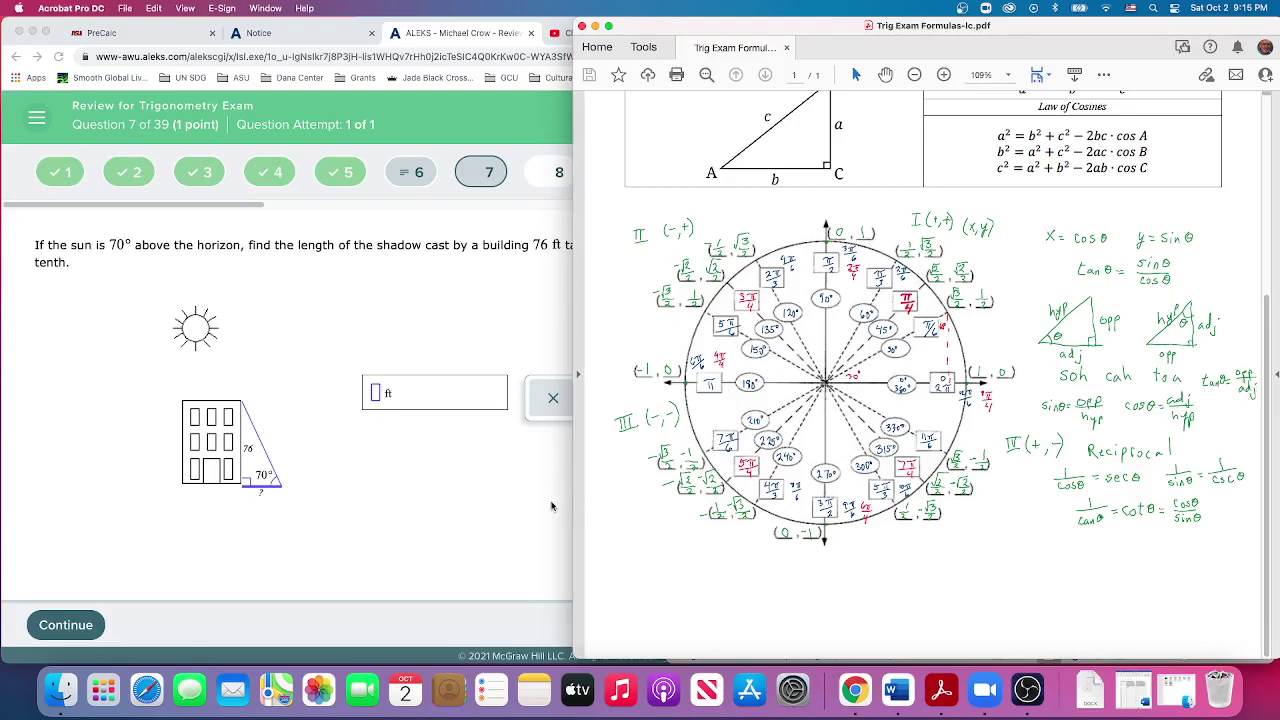
pyautogui.click(900, 688)
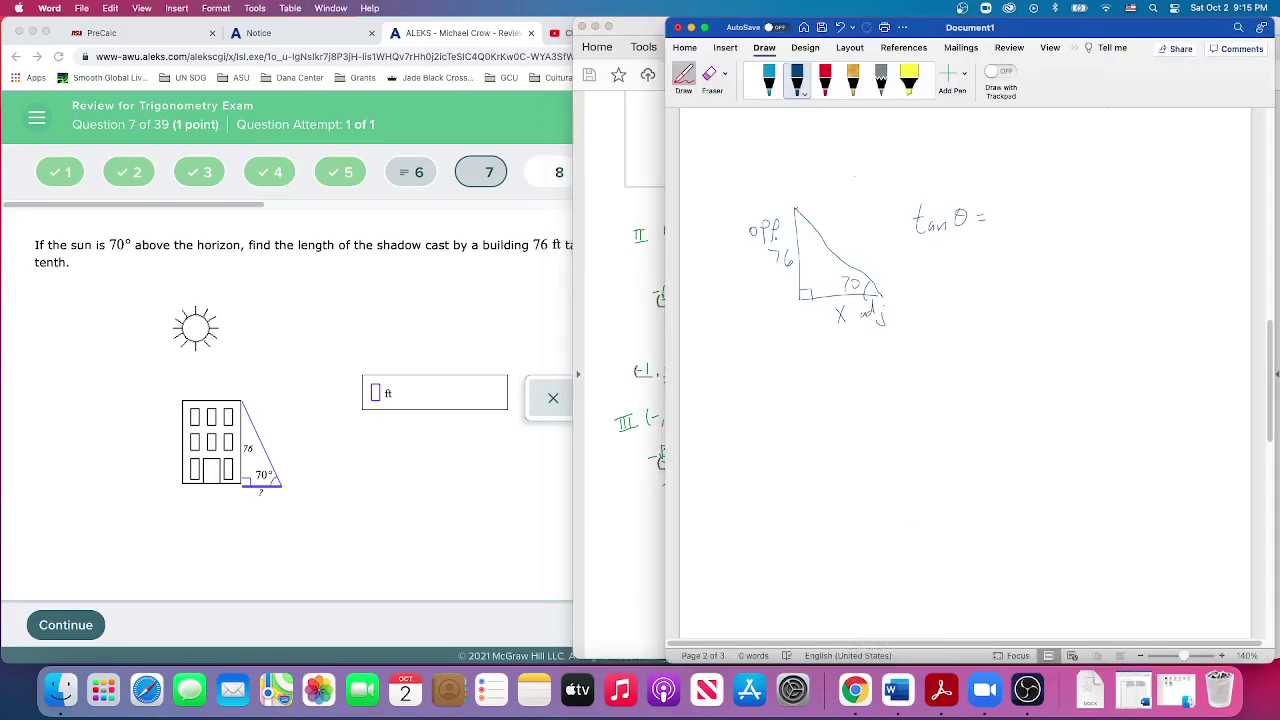
# Complete tan θ = opp/adj and write tan(70°) = 76/x beneath it.
pyautogui.moveTo(996, 200)
pyautogui.mouseDown()
pyautogui.moveTo(1008, 222)
pyautogui.moveTo(1032, 213)
pyautogui.moveTo(1003, 240)
pyautogui.mouseUp()
pyautogui.moveTo(1005, 236)
pyautogui.mouseDown()
pyautogui.moveTo(1013, 228)
pyautogui.moveTo(1022, 252)
pyautogui.moveTo(952, 284)
pyautogui.moveTo(960, 292)
pyautogui.mouseUp()
pyautogui.moveTo(950, 278)
pyautogui.mouseDown()
pyautogui.moveTo(1007, 289)
pyautogui.moveTo(1024, 277)
pyautogui.moveTo(1041, 297)
pyautogui.moveTo(1001, 289)
pyautogui.moveTo(1008, 305)
pyautogui.mouseUp()
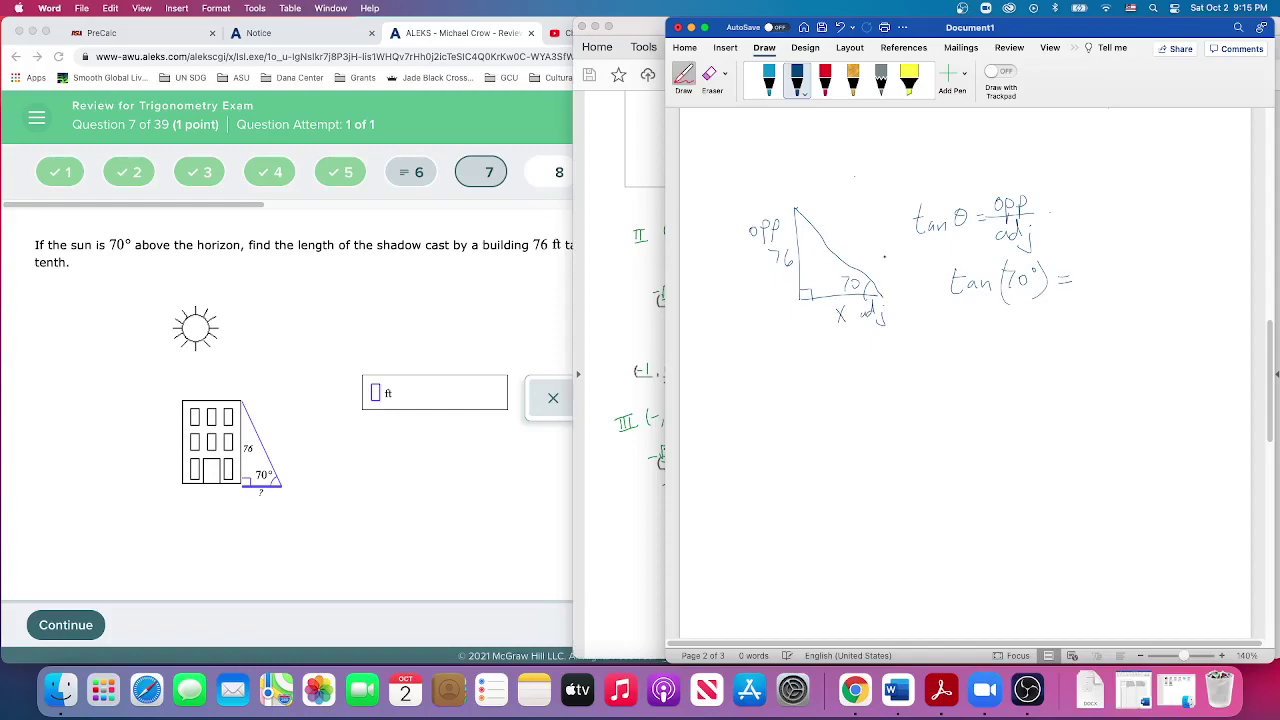
pyautogui.moveTo(1089, 256)
pyautogui.mouseDown()
pyautogui.moveTo(1140, 277)
pyautogui.moveTo(1117, 307)
pyautogui.mouseUp()
pyautogui.moveTo(1117, 288); pyautogui.dragTo(1102, 308)
# Rewrite tan(70°) over 1 and draw the two cross-multiplication lines.
pyautogui.moveTo(949, 308)
pyautogui.mouseDown()
pyautogui.moveTo(1042, 300)
pyautogui.moveTo(992, 338)
pyautogui.mouseUp()
pyautogui.moveTo(1050, 278); pyautogui.dragTo(1098, 305)
pyautogui.moveTo(1090, 262); pyautogui.dragTo(1036, 318)
# Write x tan 70° = 76, divide both sides by tan 70°, cancel it, and circle 76/tan 70°.
pyautogui.moveTo(962, 362); pyautogui.dragTo(972, 378)
pyautogui.moveTo(976, 362)
pyautogui.mouseDown()
pyautogui.moveTo(963, 380)
pyautogui.moveTo(1024, 380)
pyautogui.moveTo(1064, 356)
pyautogui.moveTo(1134, 366)
pyautogui.mouseUp()
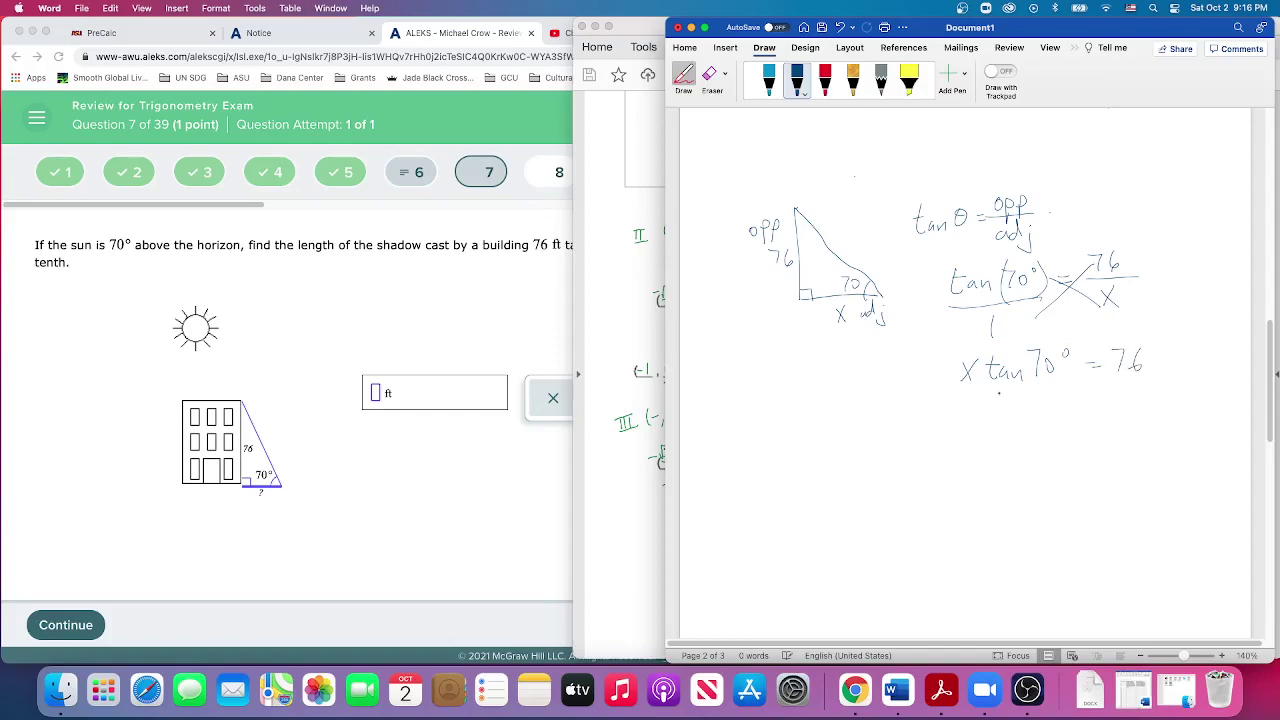
pyautogui.moveTo(964, 396)
pyautogui.mouseDown()
pyautogui.moveTo(1072, 382)
pyautogui.moveTo(1012, 419)
pyautogui.moveTo(1048, 421)
pyautogui.moveTo(1168, 374)
pyautogui.mouseUp()
pyautogui.moveTo(1122, 387)
pyautogui.mouseDown()
pyautogui.moveTo(1124, 406)
pyautogui.moveTo(1170, 392)
pyautogui.mouseUp()
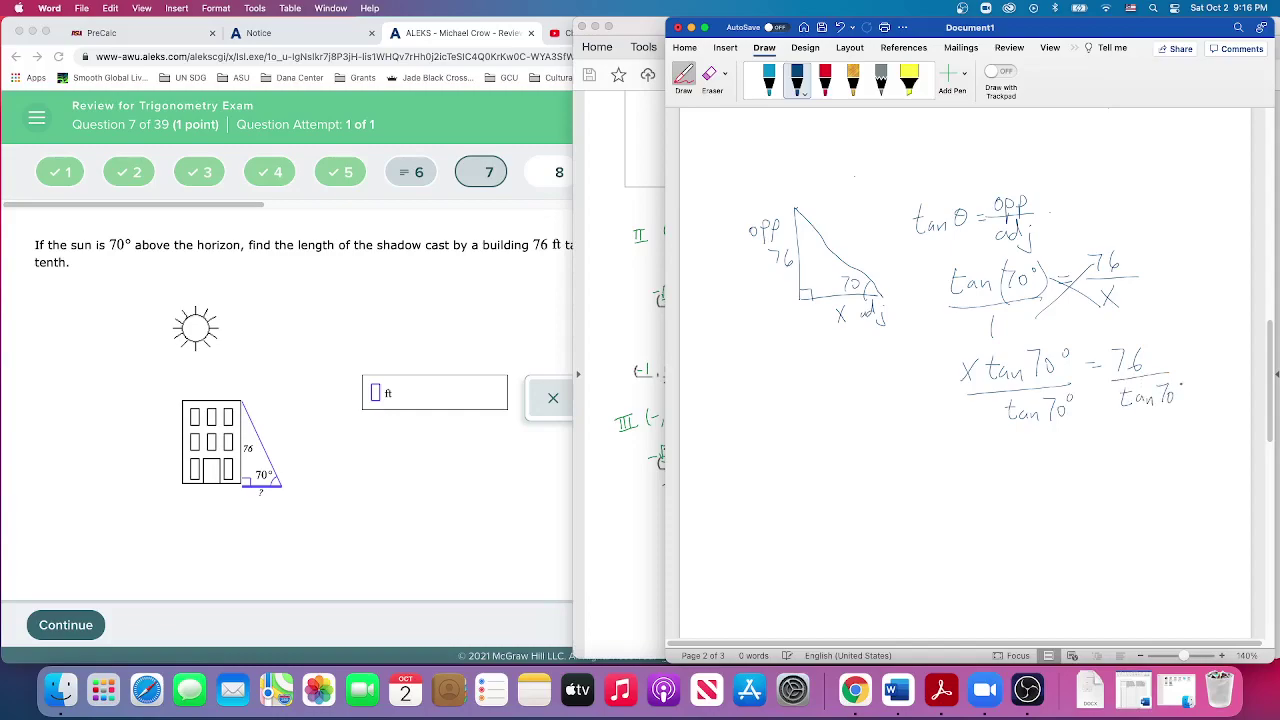
pyautogui.moveTo(1000, 380); pyautogui.dragTo(1052, 356)
pyautogui.moveTo(1008, 428); pyautogui.dragTo(1062, 402)
pyautogui.moveTo(1175, 325)
pyautogui.mouseDown()
pyautogui.moveTo(1098, 405)
pyautogui.moveTo(1196, 362)
pyautogui.moveTo(1140, 324)
pyautogui.mouseUp()
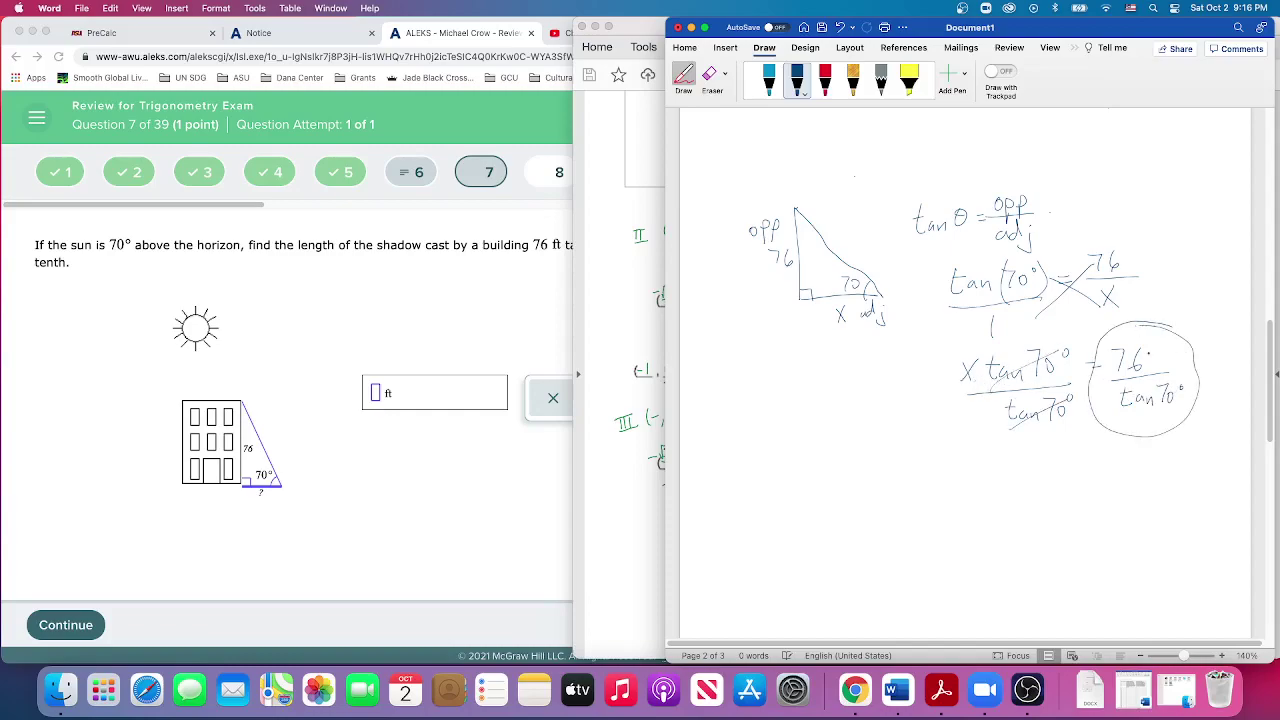
# Open the ALEKS calculator over the question and make sure it is in degree mode.
pyautogui.click(509, 487)
pyautogui.click(860, 253)
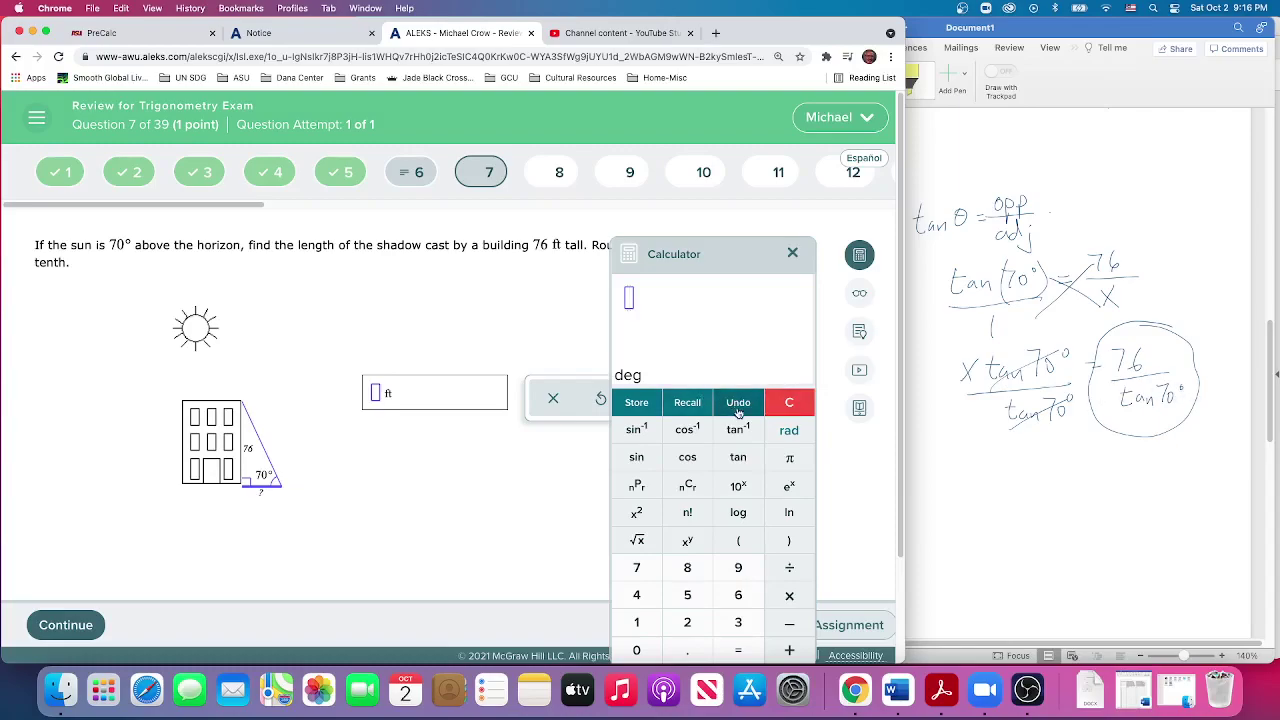
pyautogui.click(795, 436)
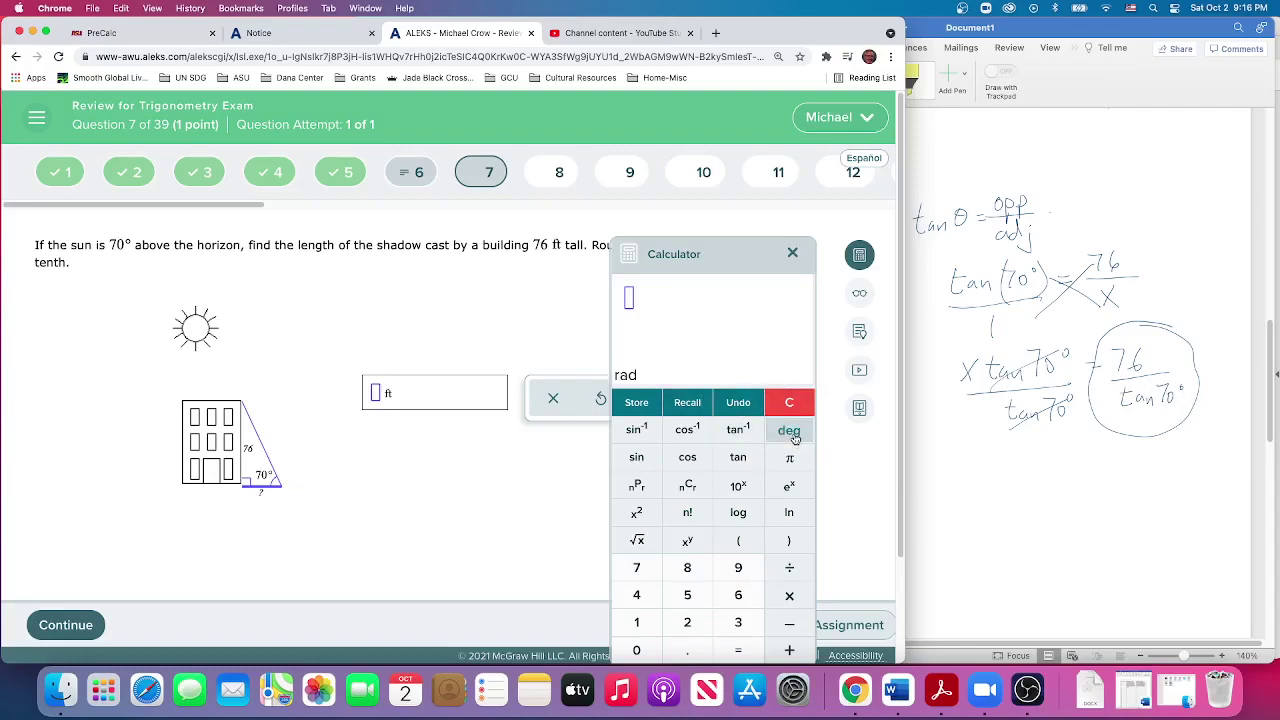
pyautogui.click(792, 433)
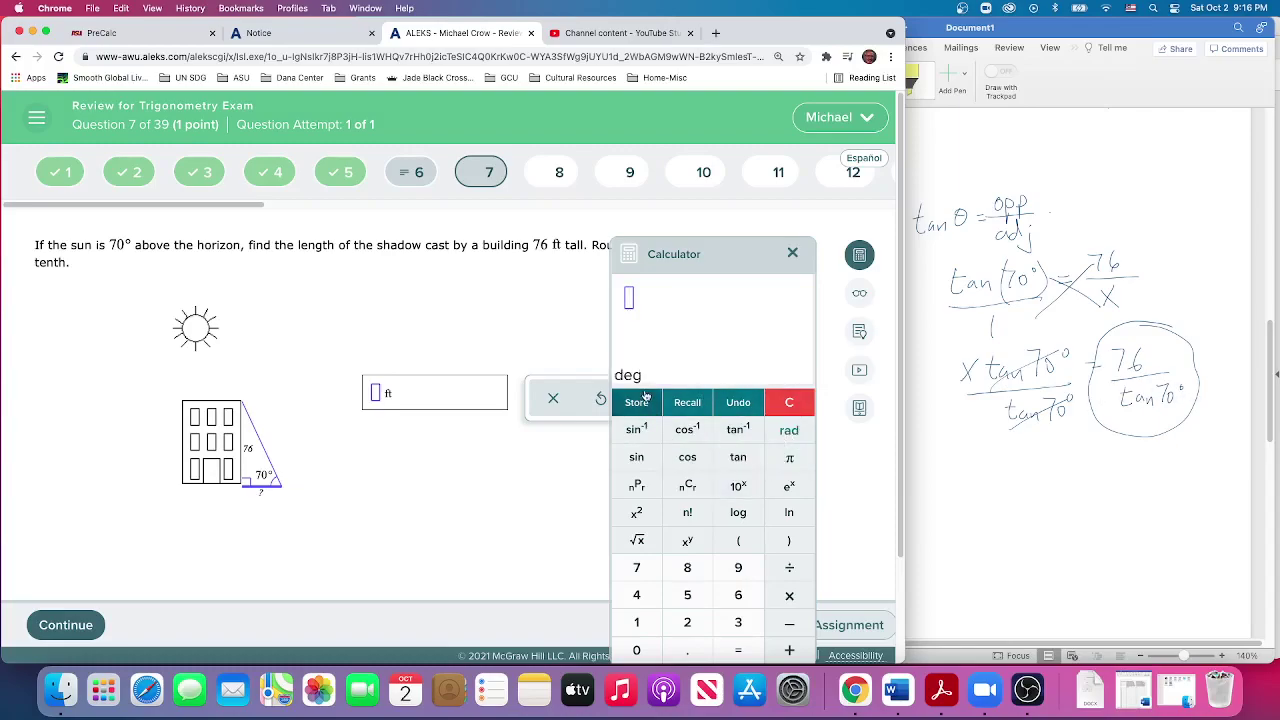
# Compute 76 / tan(70) on the calculator, giving 27.661737804.
pyautogui.click(638, 568)
pyautogui.click(738, 595)
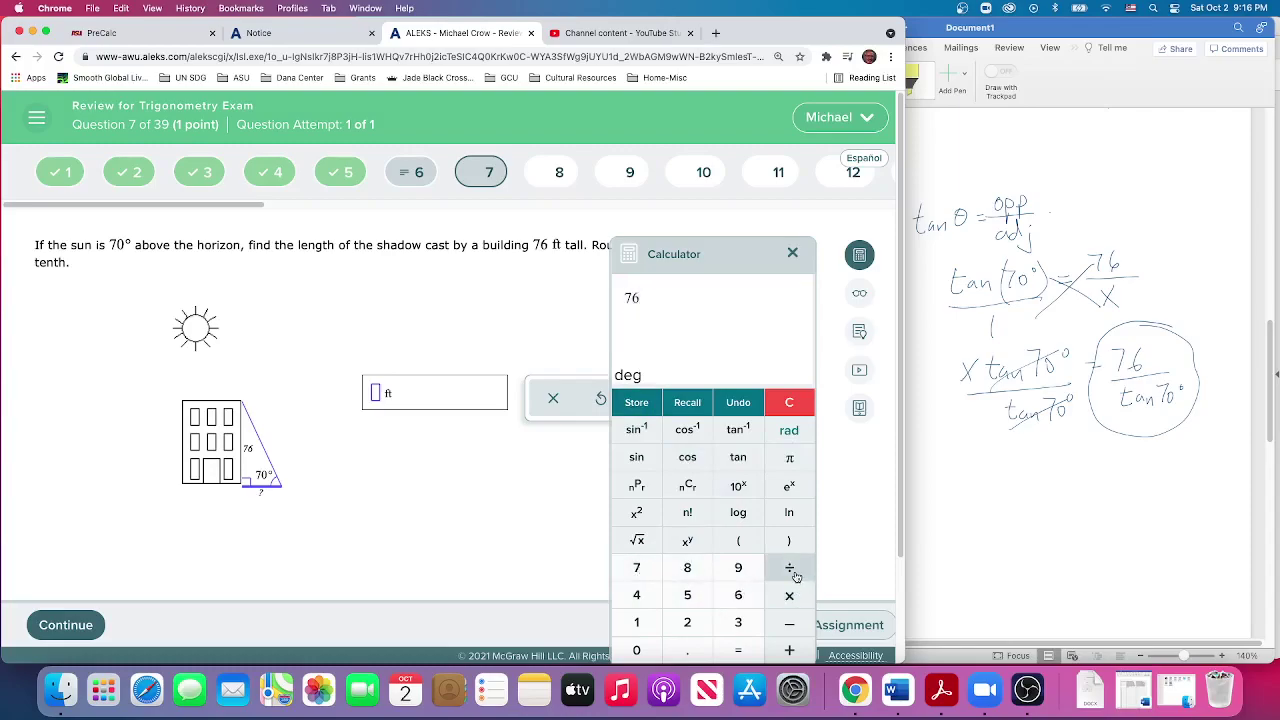
pyautogui.click(790, 567)
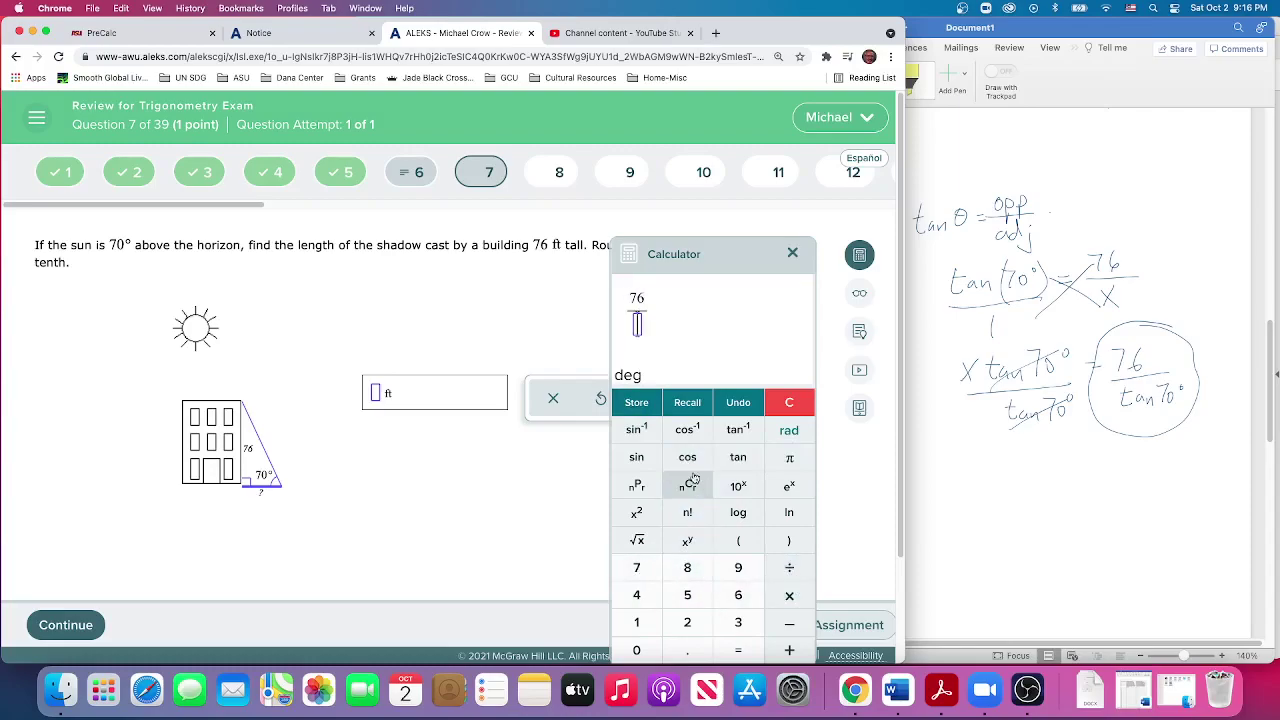
pyautogui.click(738, 458)
pyautogui.click(641, 570)
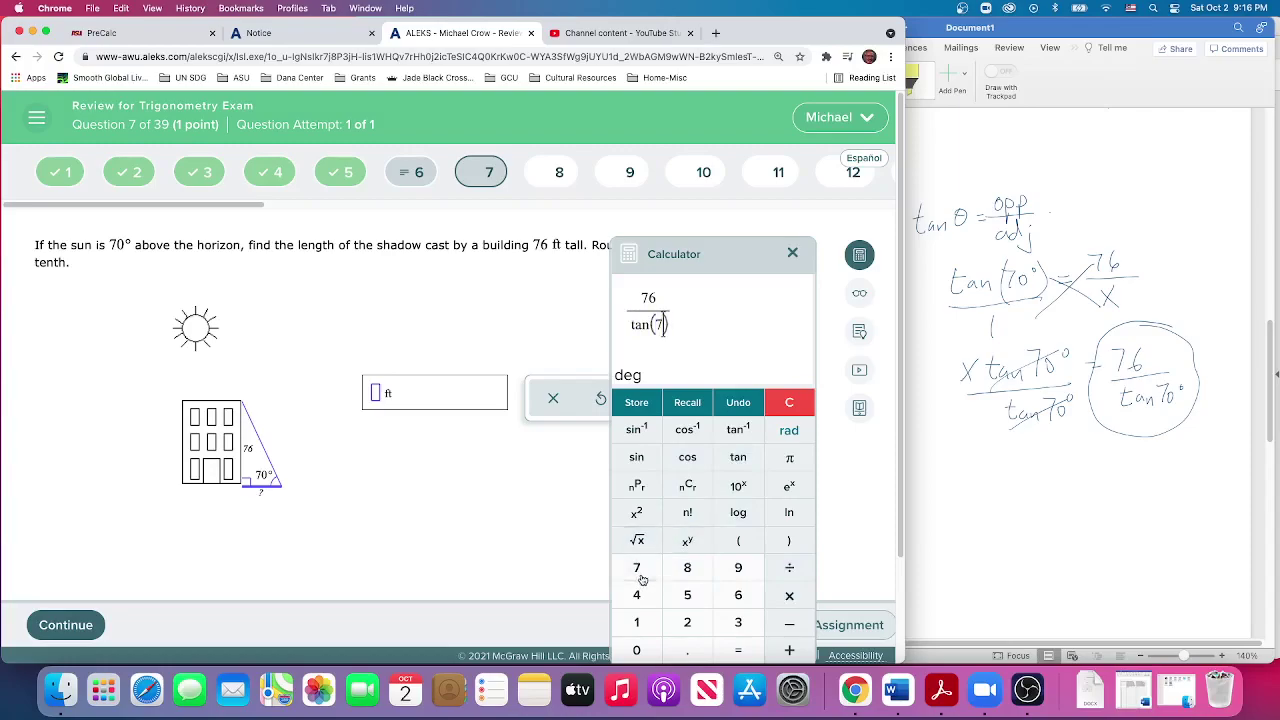
pyautogui.click(640, 648)
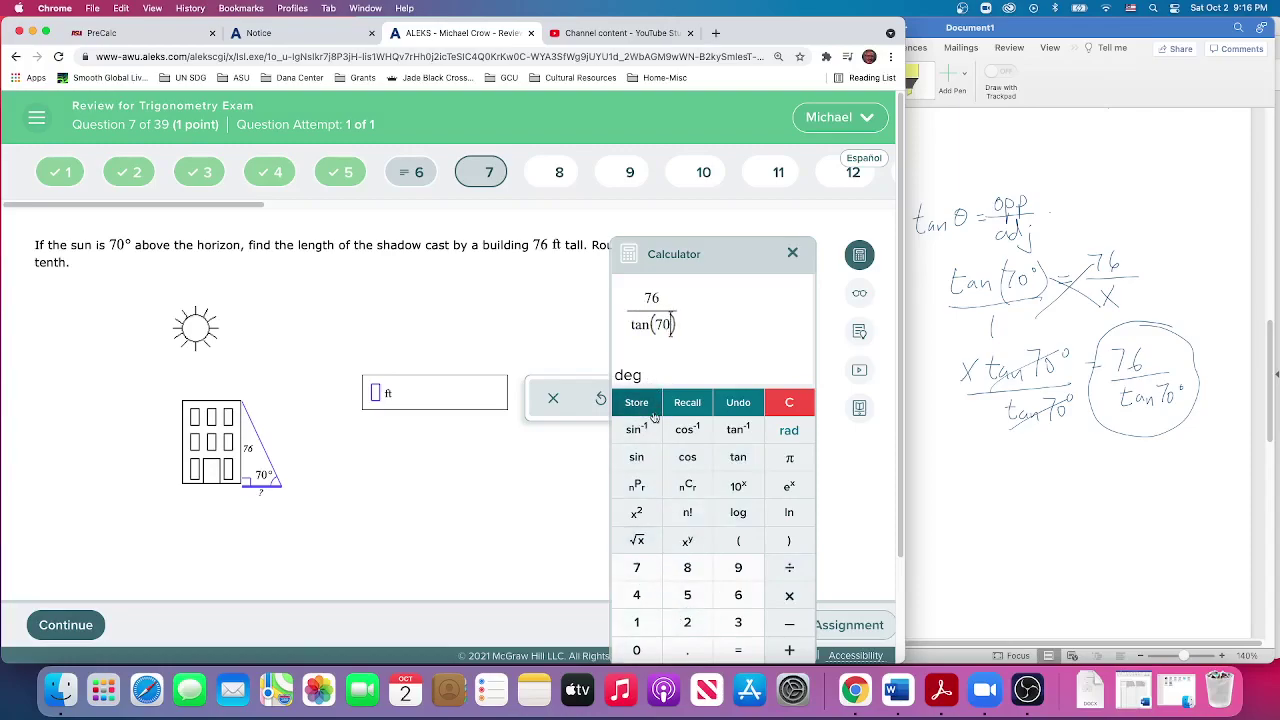
pyautogui.click(740, 651)
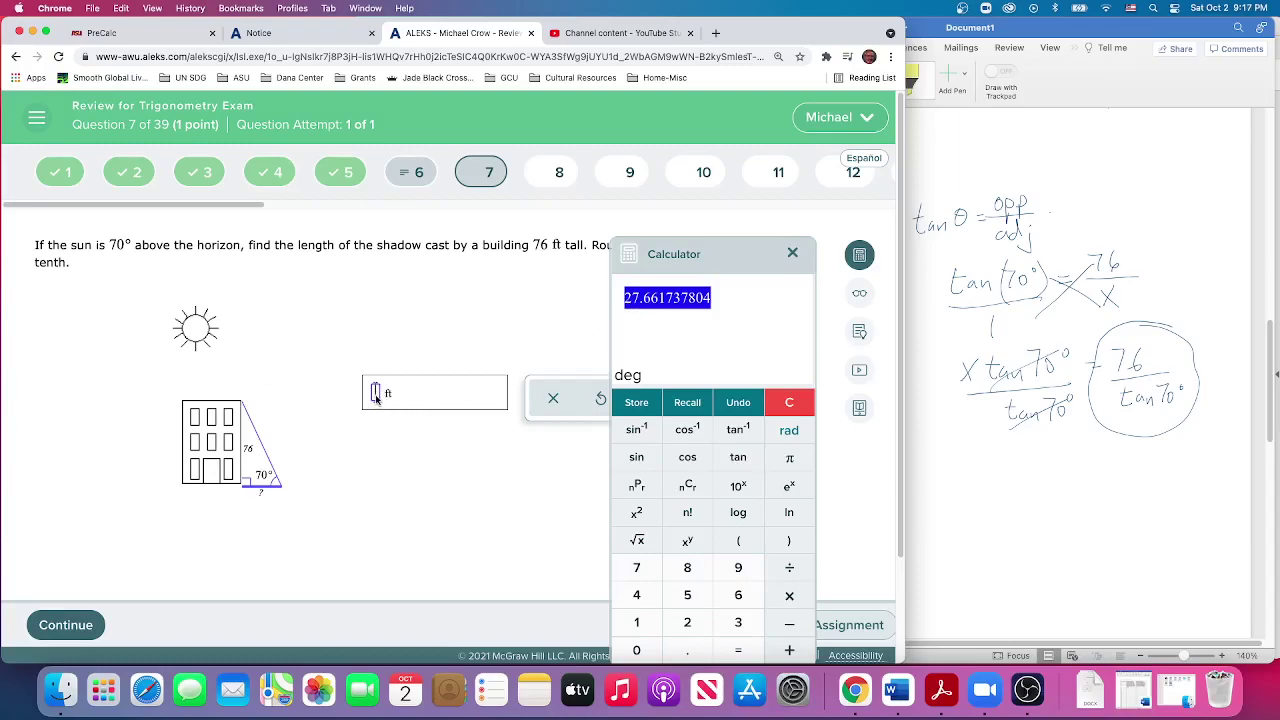
# Enter 27.7 ft as the shadow length and close the calculator.
pyautogui.write('27.7')
pyautogui.click(790, 255)
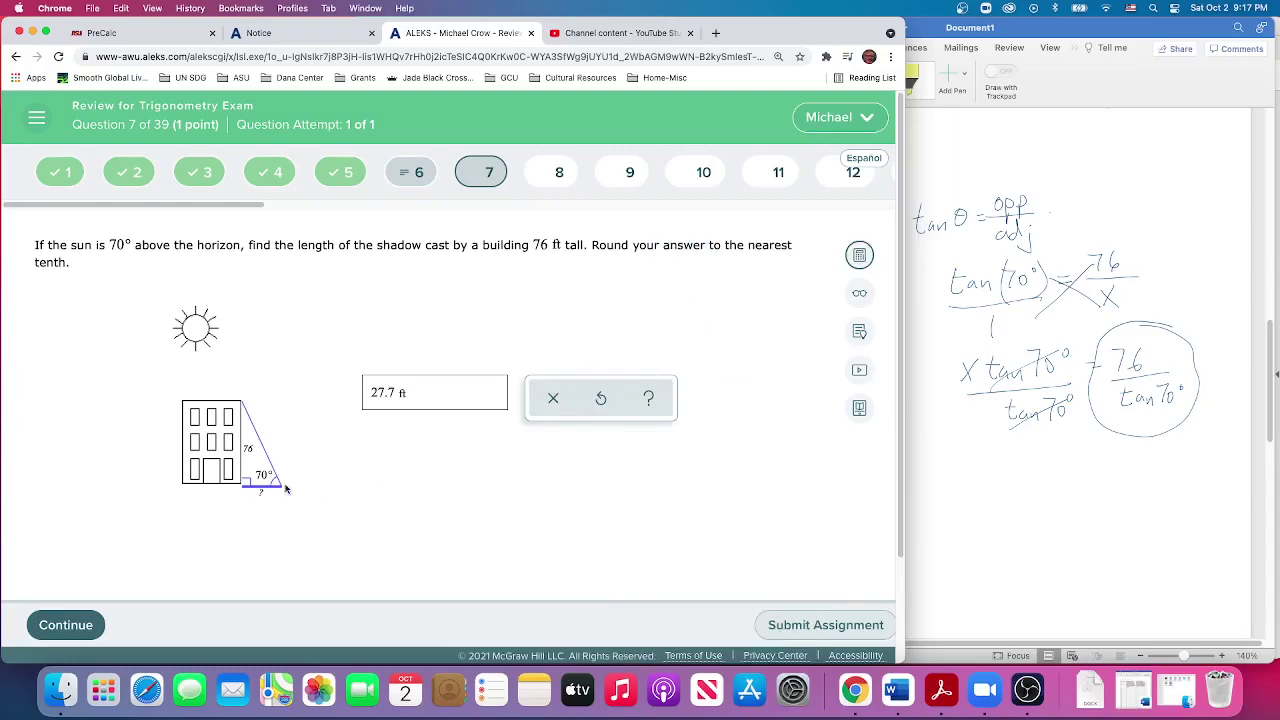